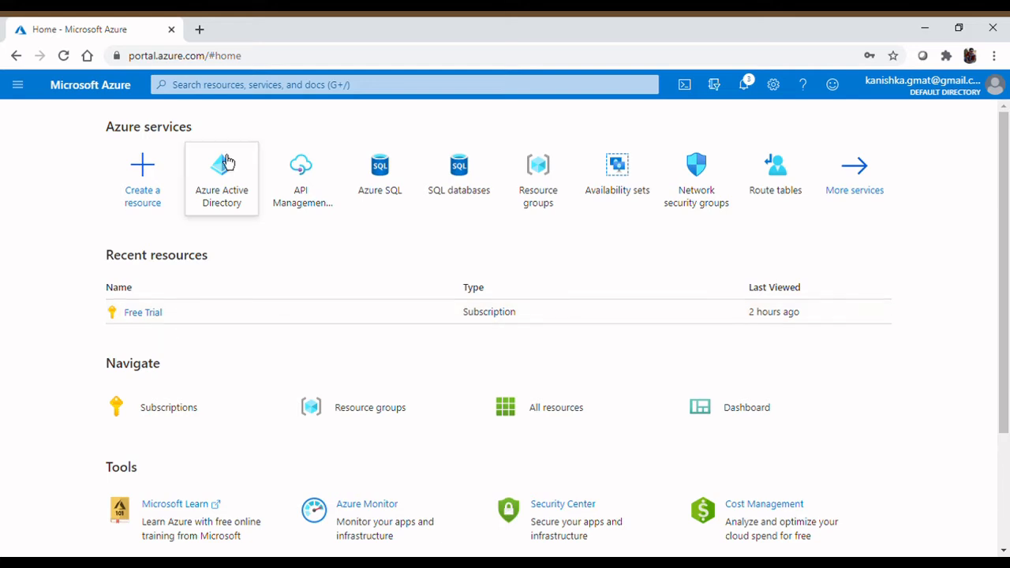
- Open Azure Active Directory and show Default Directory's All users list
{"action": "mouse_move", "coordinate": [226, 163]}
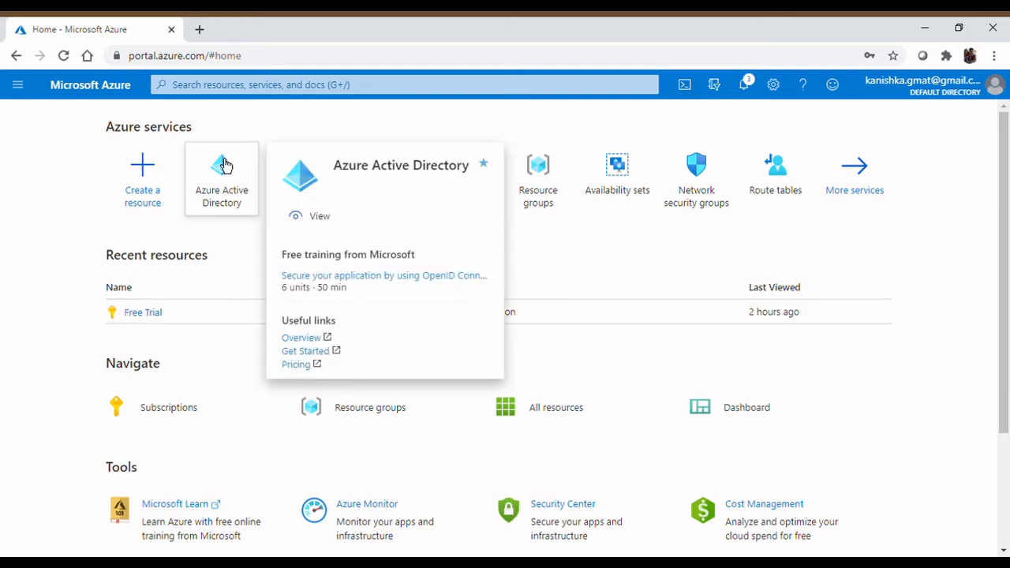
{"action": "left_click", "coordinate": [224, 164]}
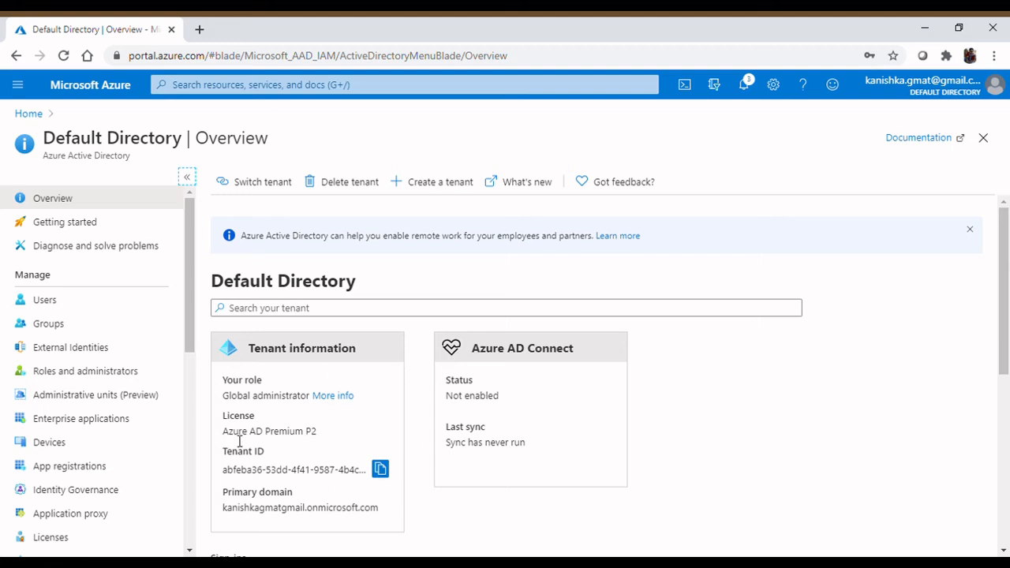
{"action": "left_click_drag", "start_coordinate": [223, 432], "coordinate": [331, 446]}
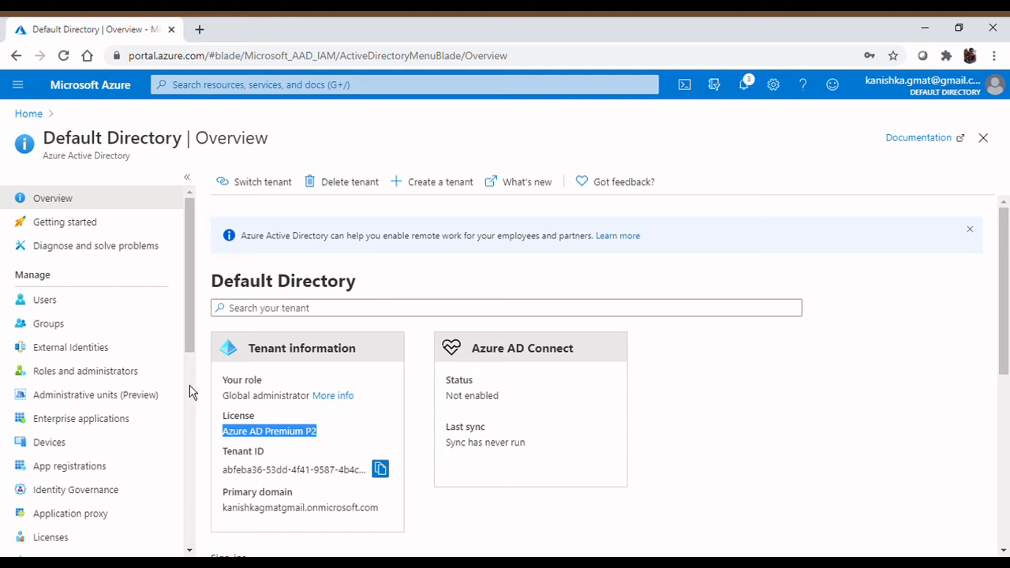
{"action": "left_click", "coordinate": [82, 309]}
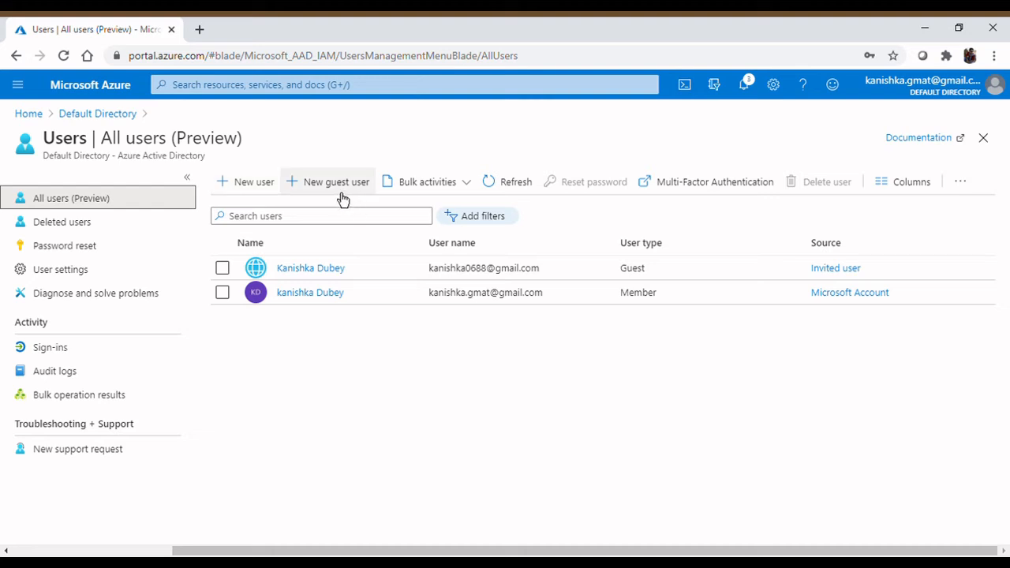
- Start a new user with the Invite user option and review the guest invitation fields
{"action": "left_click", "coordinate": [245, 194]}
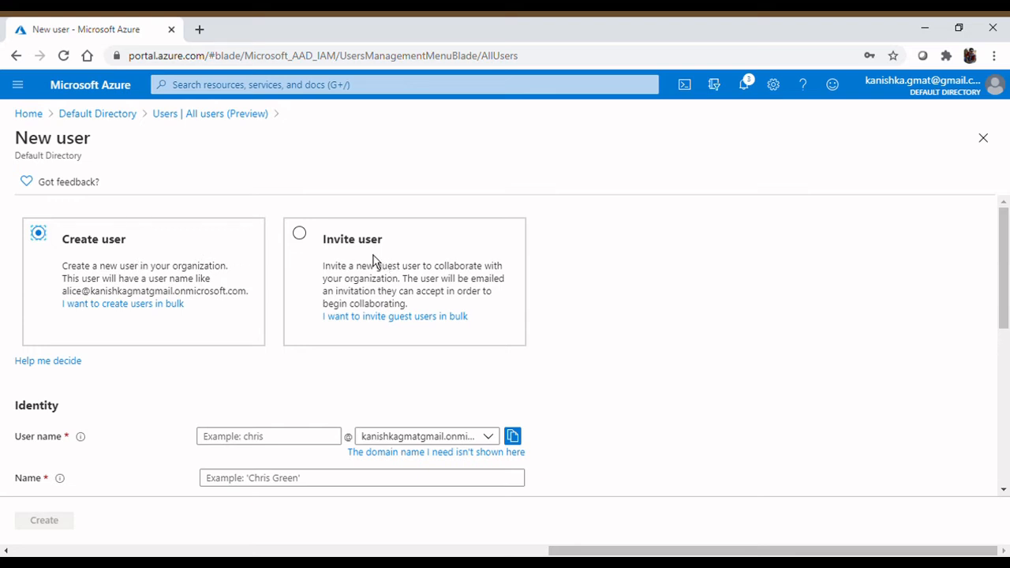
{"action": "left_click", "coordinate": [312, 243]}
{"action": "scroll", "coordinate": [328, 268], "scroll_direction": "down", "scroll_amount": 1}
{"action": "scroll", "coordinate": [327, 269], "scroll_direction": "down", "scroll_amount": 1}
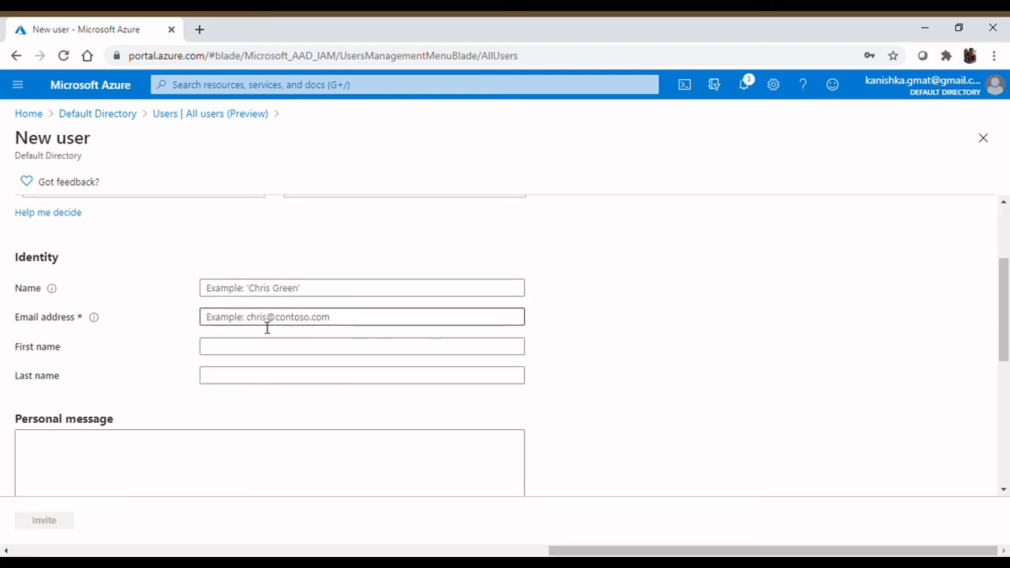
{"action": "scroll", "coordinate": [267, 327], "scroll_direction": "down", "scroll_amount": 2}
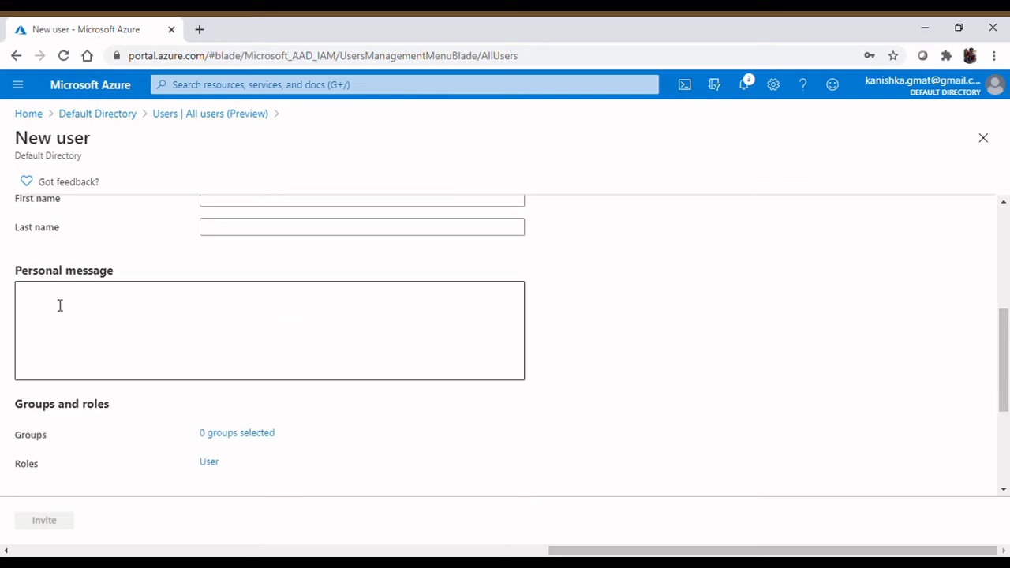
{"action": "scroll", "coordinate": [194, 323], "scroll_direction": "down", "scroll_amount": 3}
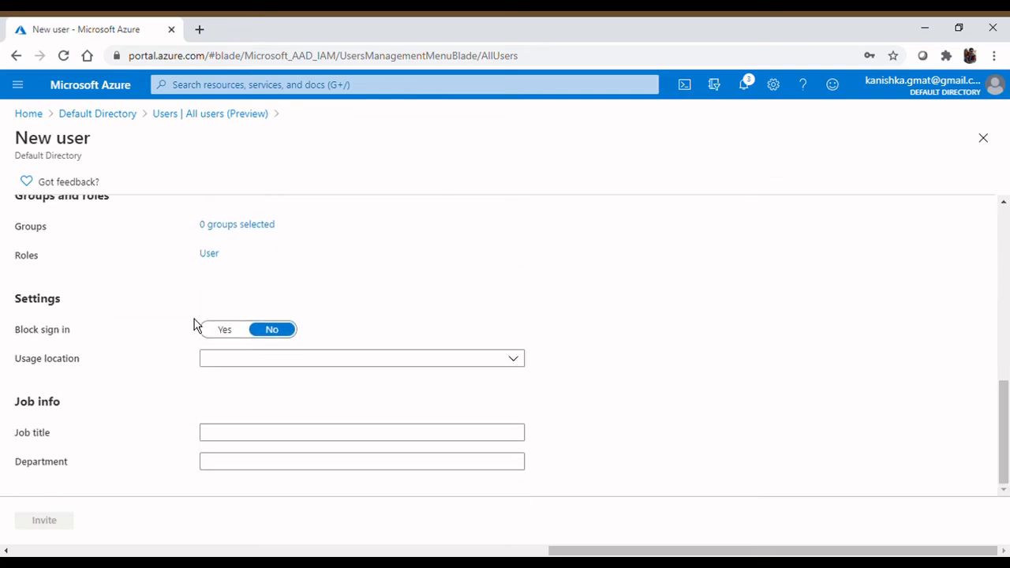
{"action": "scroll", "coordinate": [195, 325], "scroll_direction": "up", "scroll_amount": 8}
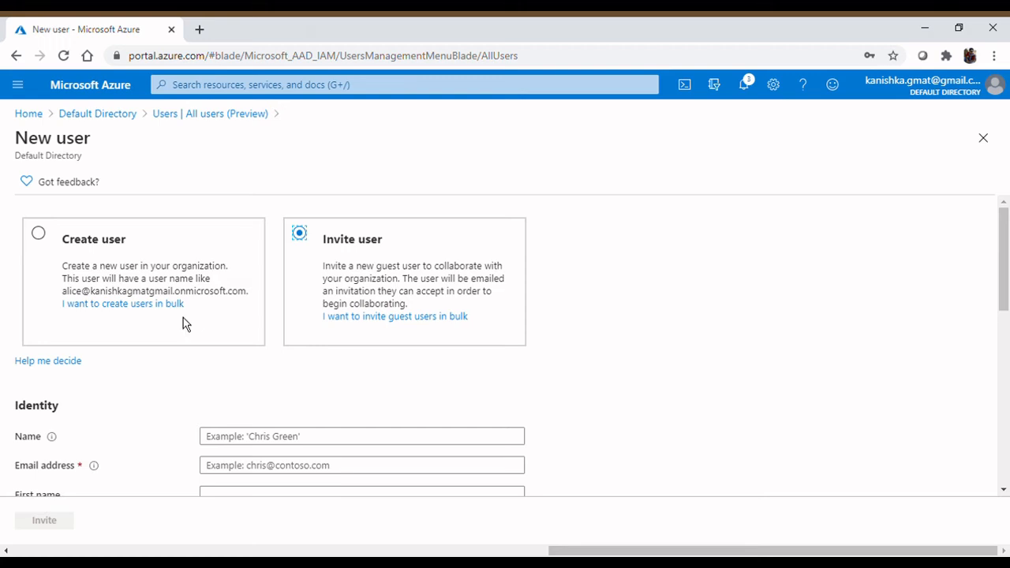
- Switch to Create user and enter user name testuser1 with display name testuser
{"action": "left_click", "coordinate": [51, 246]}
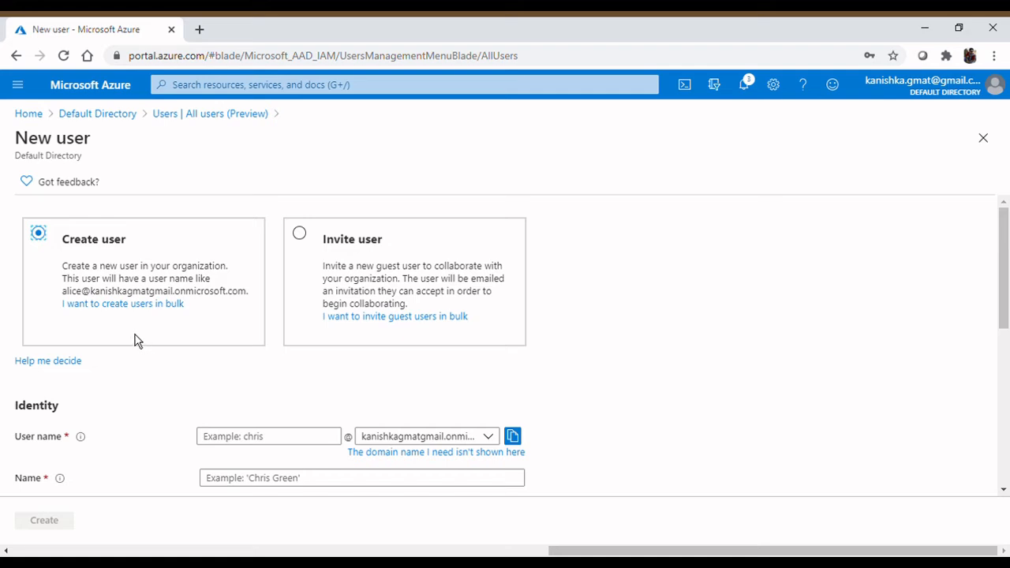
{"action": "scroll", "coordinate": [135, 335], "scroll_direction": "down", "scroll_amount": 1}
{"action": "scroll", "coordinate": [135, 334], "scroll_direction": "up", "scroll_amount": 1}
{"action": "scroll", "coordinate": [135, 333], "scroll_direction": "down", "scroll_amount": 2}
{"action": "left_click", "coordinate": [257, 293]}
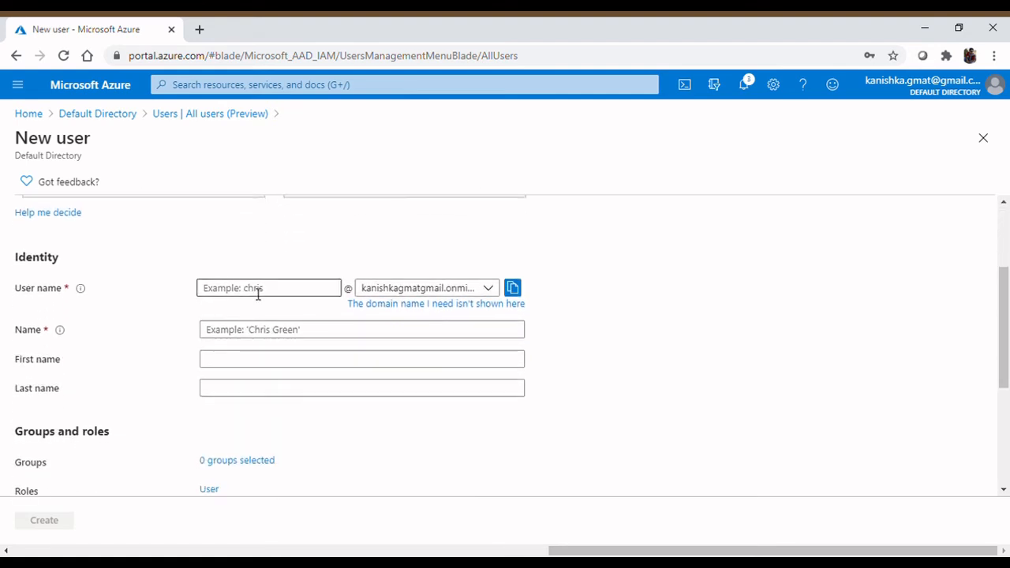
{"action": "type", "text": "testuser"}
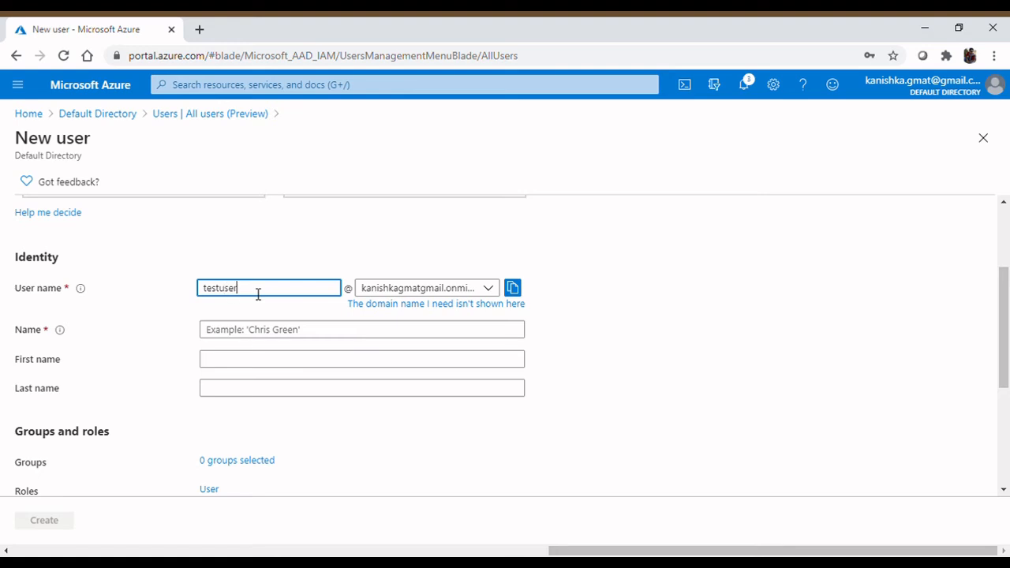
{"action": "type", "text": "1"}
{"action": "left_click", "coordinate": [253, 328]}
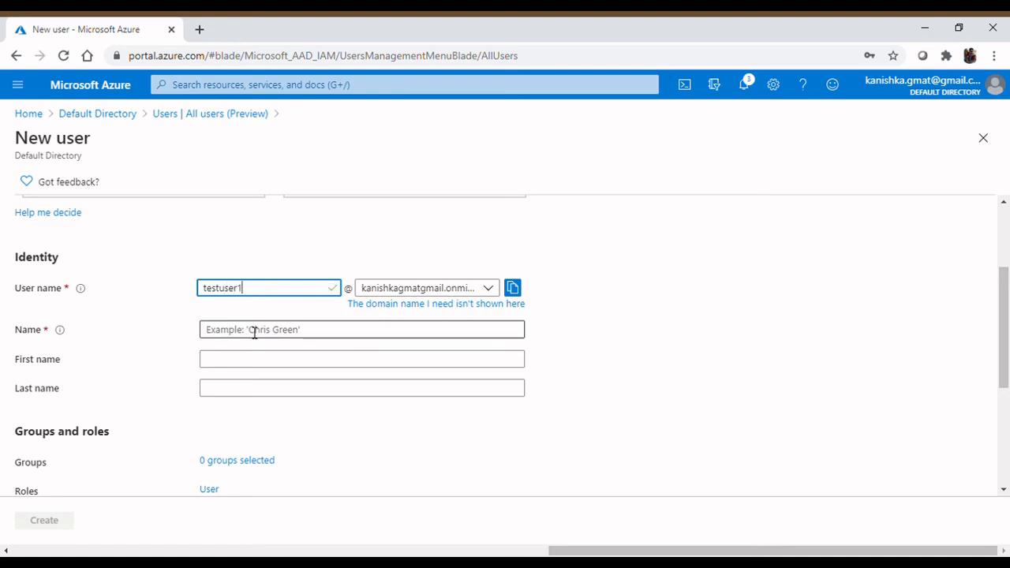
{"action": "type", "text": "testuser1"}
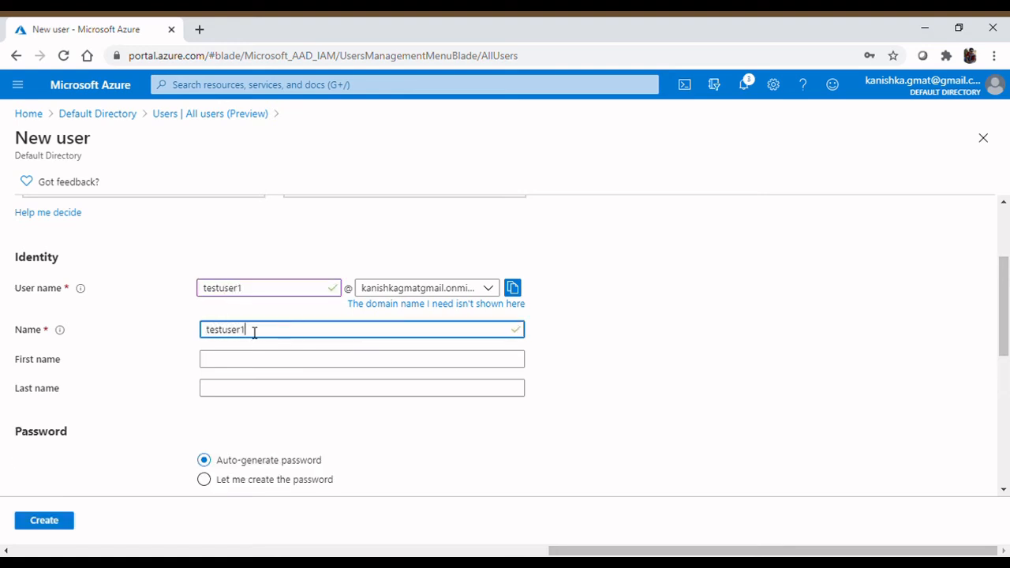
{"action": "scroll", "coordinate": [254, 332], "scroll_direction": "down", "scroll_amount": 2}
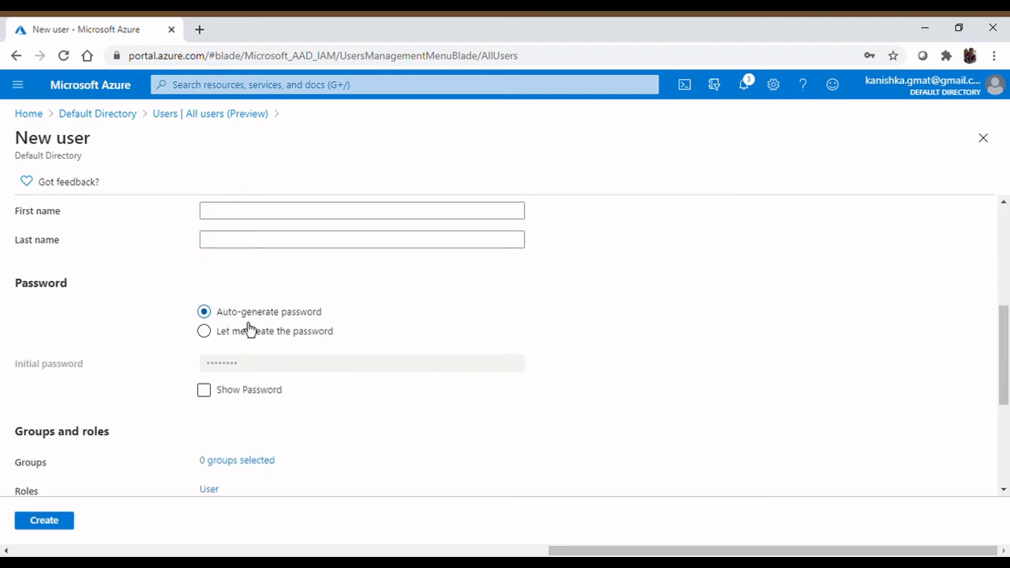
- Choose 'Let me create the password' and enter a custom initial password of at least 8 characters
{"action": "left_click", "coordinate": [300, 339]}
{"action": "left_click", "coordinate": [298, 364]}
{"action": "type", "text": "****"}
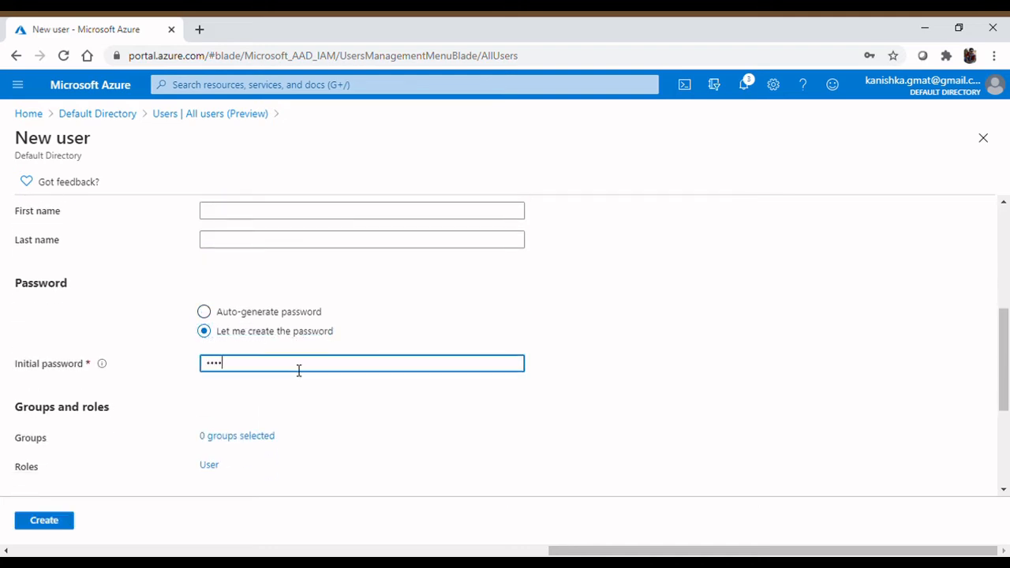
{"action": "type", "text": "***"}
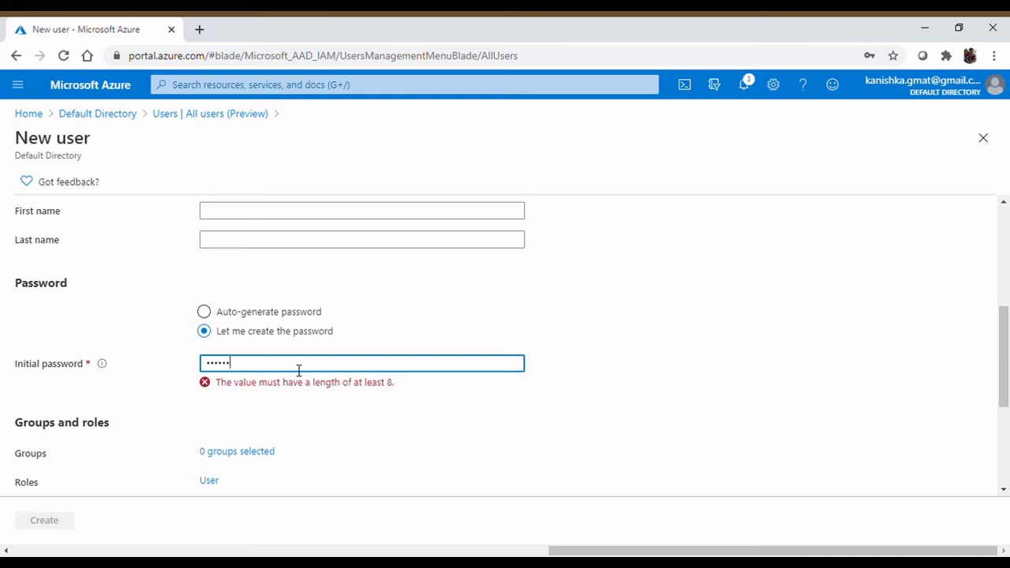
{"action": "key", "text": "BackSpace"}
{"action": "key", "text": "BackSpace"}
{"action": "key", "text": "BackSpace"}
{"action": "key", "text": "BackSpace"}
{"action": "type", "text": "*****"}
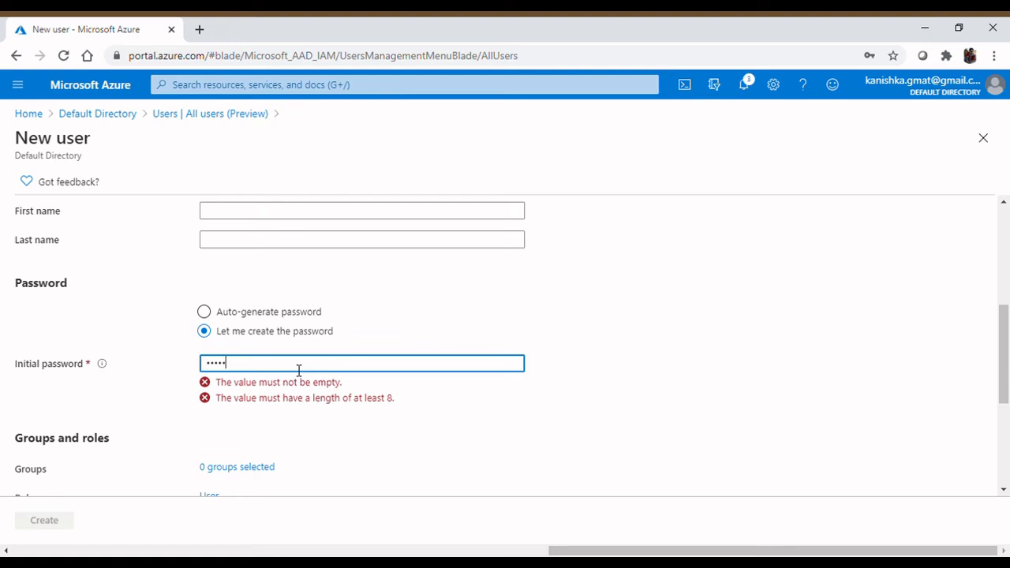
{"action": "key", "text": "BackSpace"}
{"action": "key", "text": "BackSpace"}
{"action": "key", "text": "BackSpace"}
{"action": "key", "text": "BackSpace"}
{"action": "type", "text": "****"}
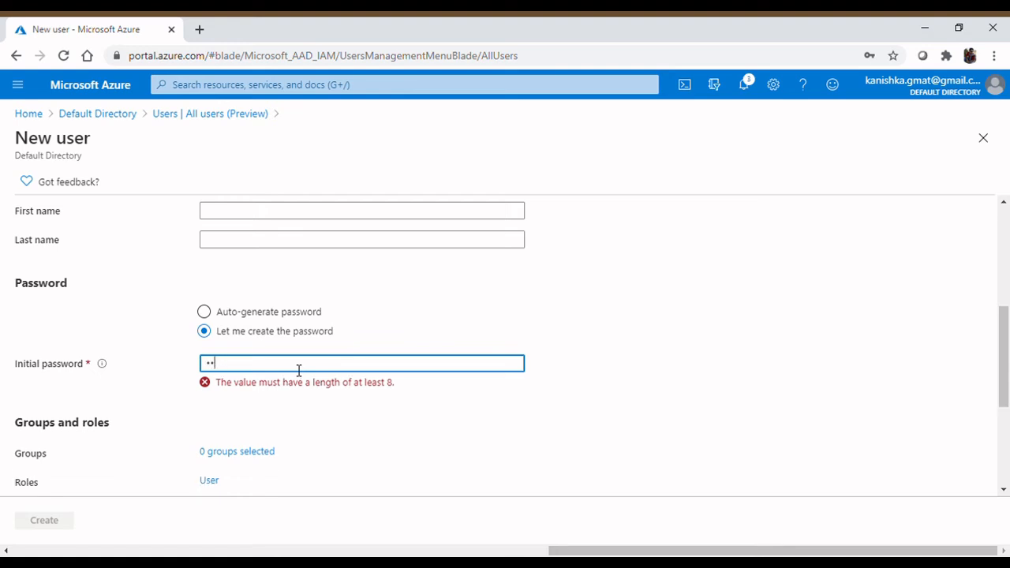
{"action": "type", "text": "*****"}
{"action": "scroll", "coordinate": [322, 368], "scroll_direction": "down", "scroll_amount": 2}
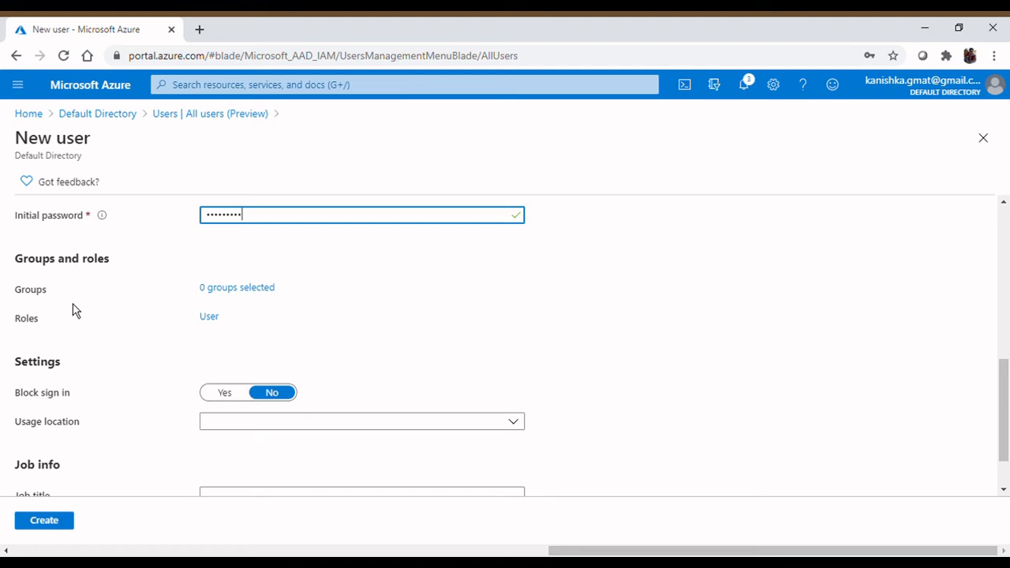
{"action": "scroll", "coordinate": [72, 308], "scroll_direction": "down", "scroll_amount": 1}
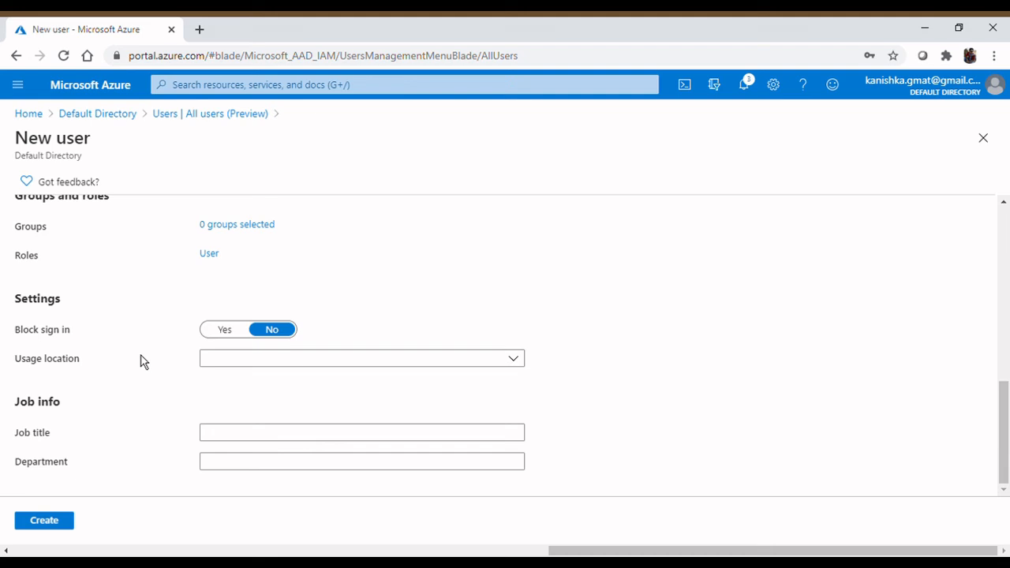
- Create the testuser1 member user, leaving the usage location unset
{"action": "left_click", "coordinate": [219, 363]}
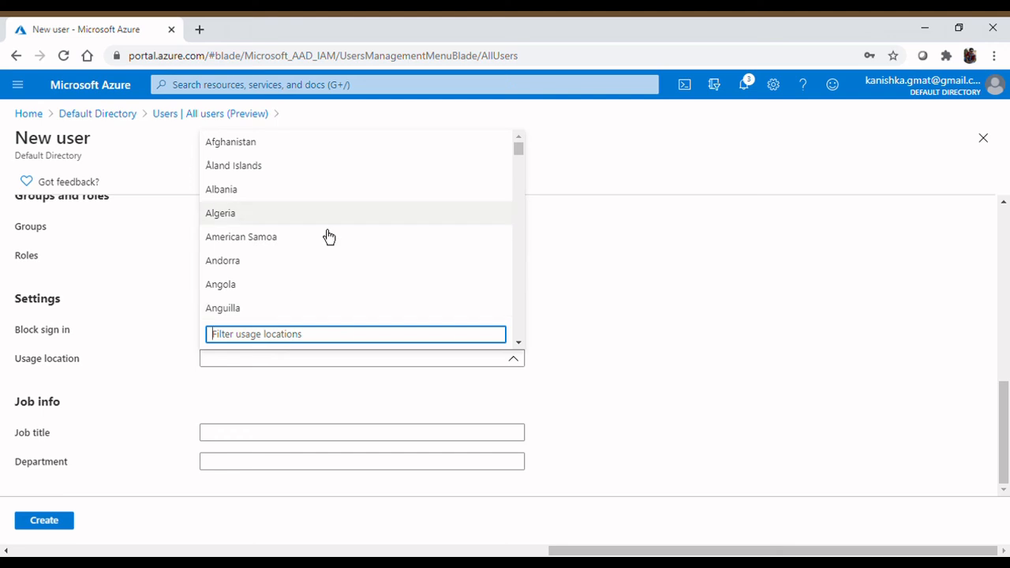
{"action": "left_click", "coordinate": [651, 336]}
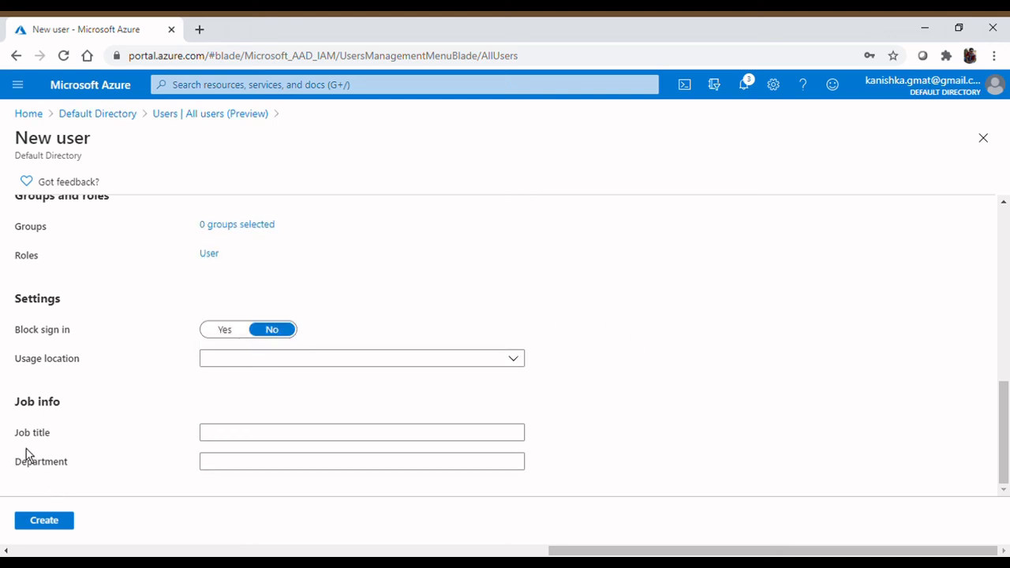
{"action": "left_click", "coordinate": [61, 526]}
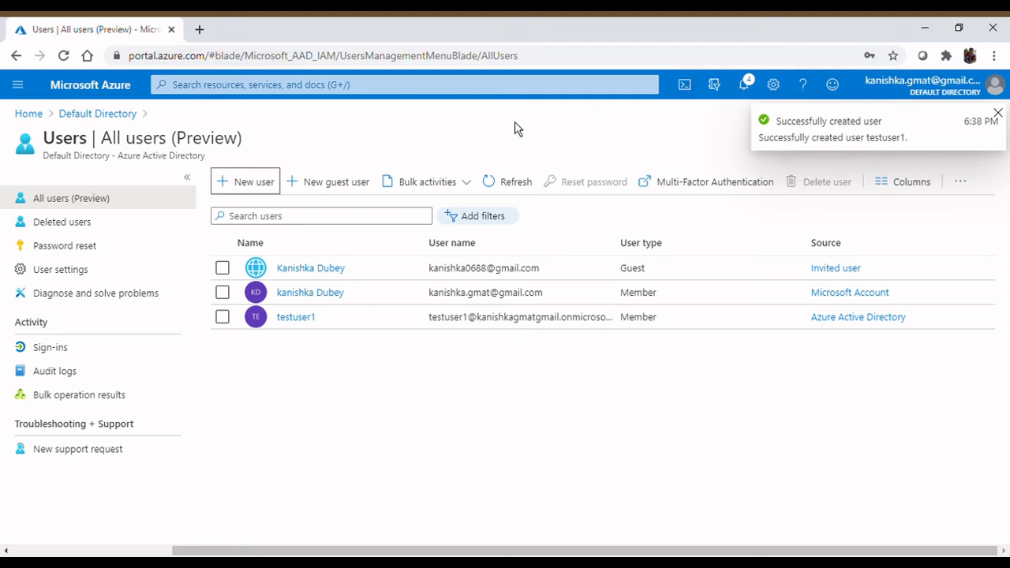
- Copy testuser1's User Principal Name from its profile, then begin signing in with a different account
{"action": "left_click", "coordinate": [308, 320]}
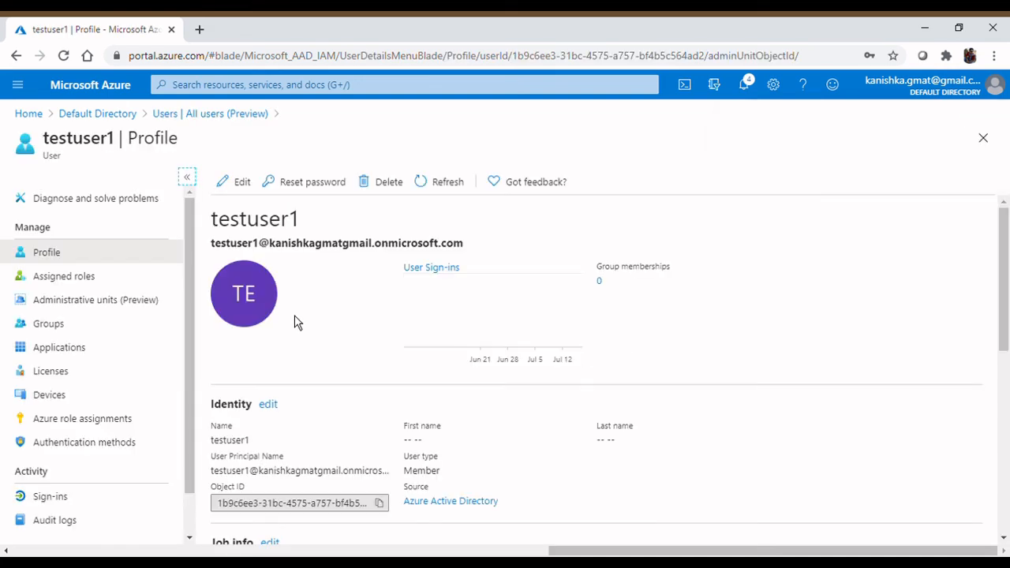
{"action": "triple_click", "coordinate": [266, 252]}
{"action": "key", "text": "ctrl+c"}
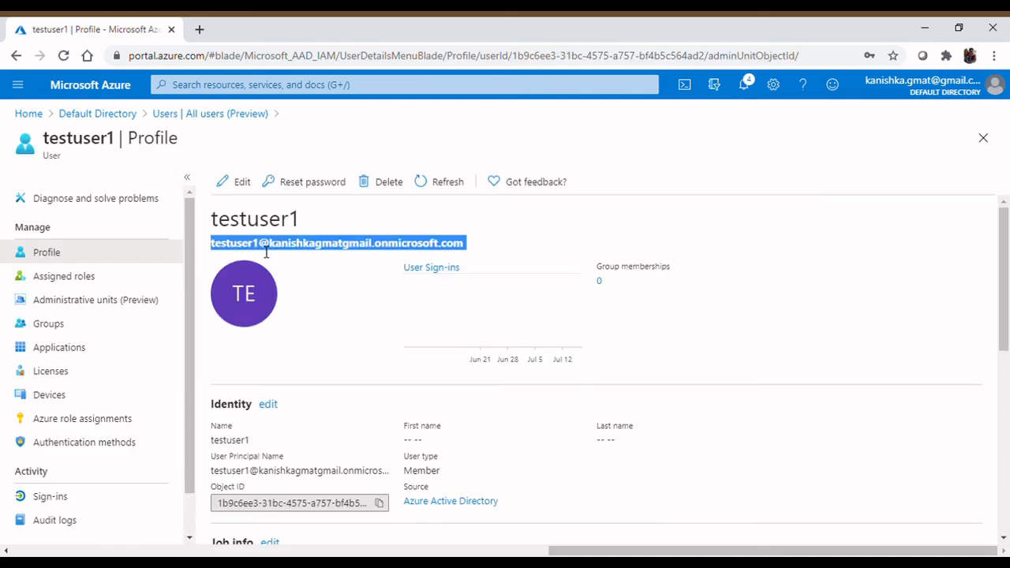
{"action": "scroll", "coordinate": [319, 361], "scroll_direction": "down", "scroll_amount": 2}
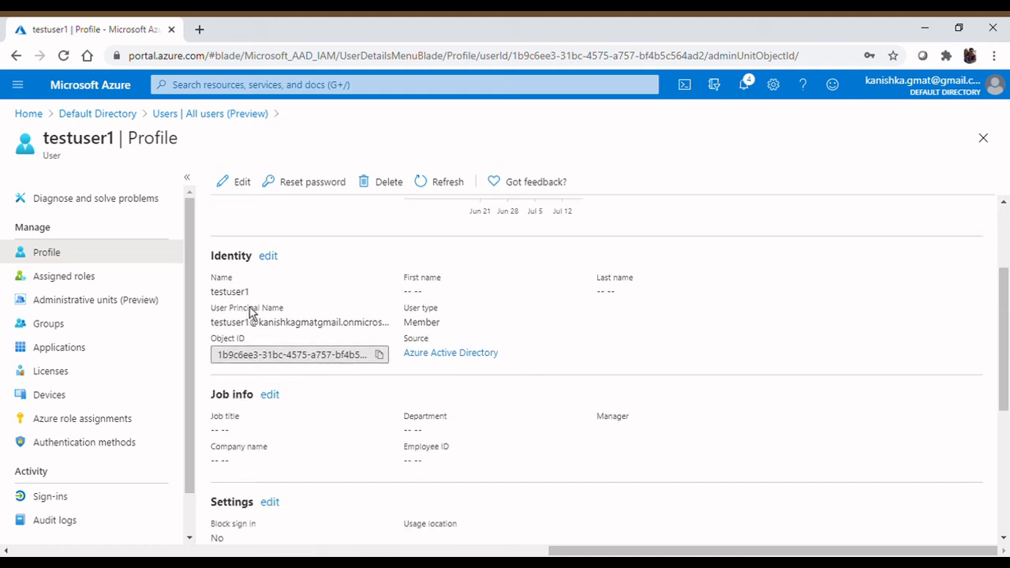
{"action": "scroll", "coordinate": [292, 430], "scroll_direction": "down", "scroll_amount": 1}
{"action": "scroll", "coordinate": [302, 441], "scroll_direction": "up", "scroll_amount": 3}
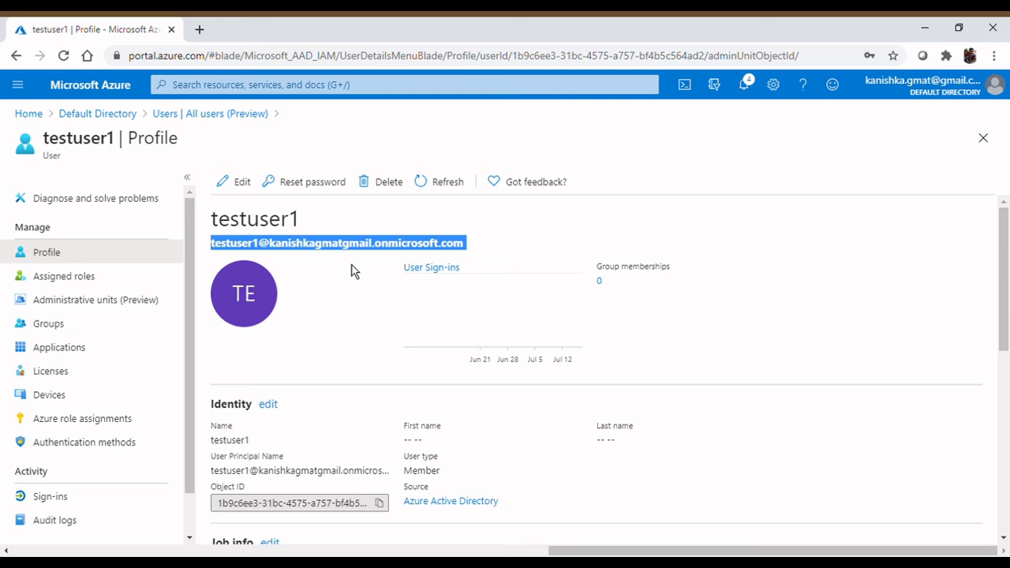
{"action": "left_click", "coordinate": [963, 100]}
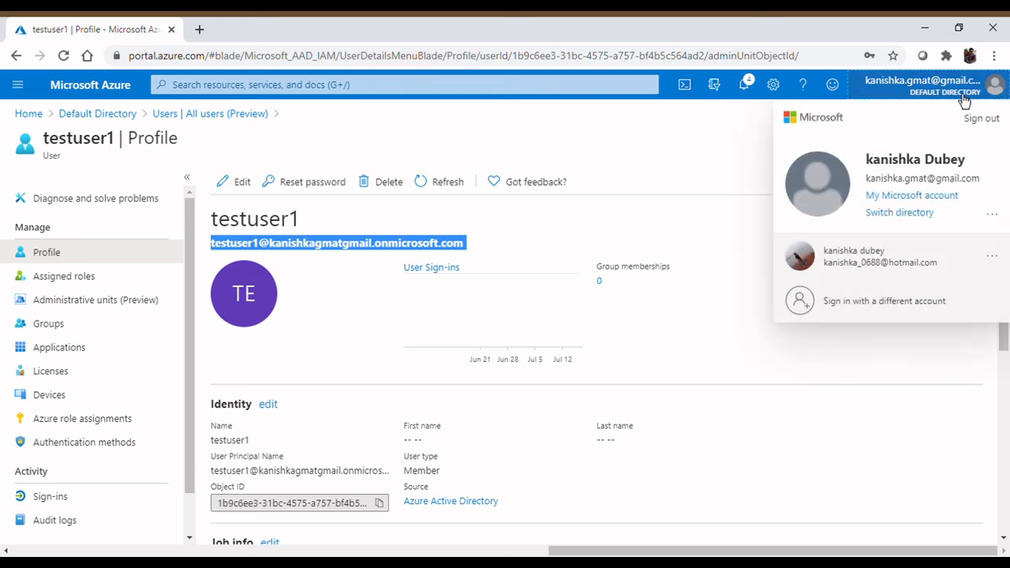
{"action": "left_click", "coordinate": [914, 320]}
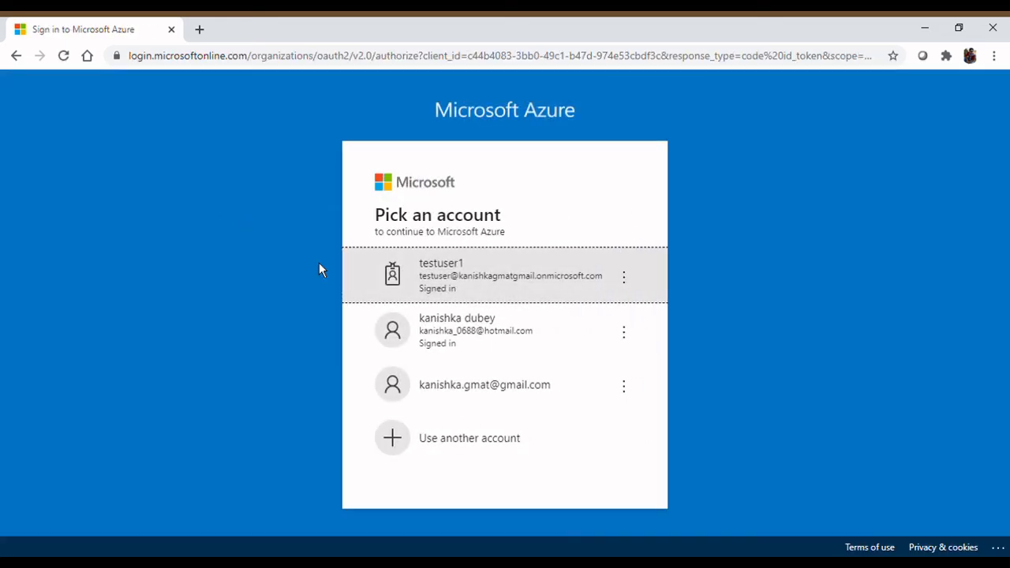
- Sign in with another account using the pasted testuser1 address and its temporary password
{"action": "left_click", "coordinate": [498, 457]}
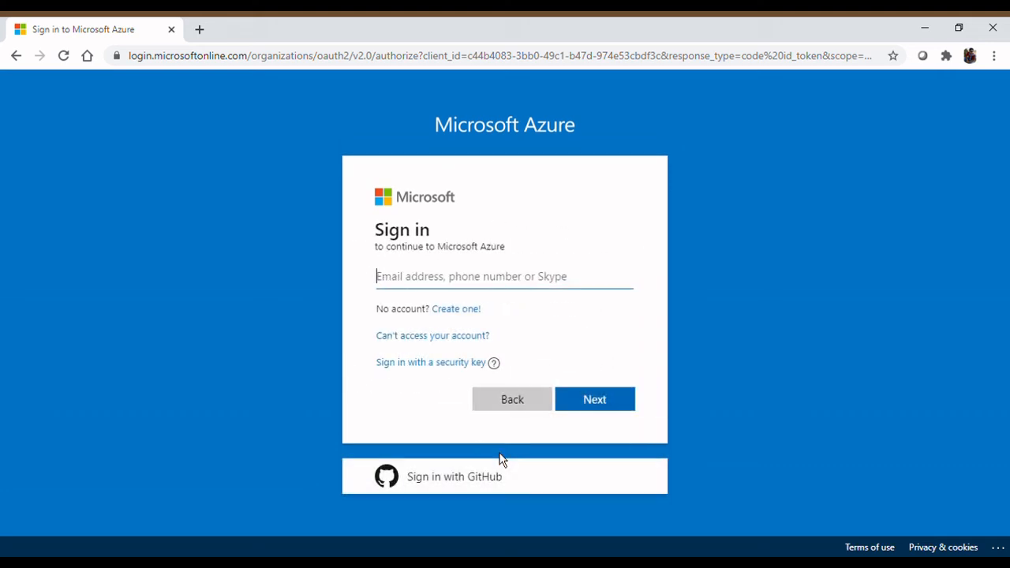
{"action": "key", "text": "ctrl+v"}
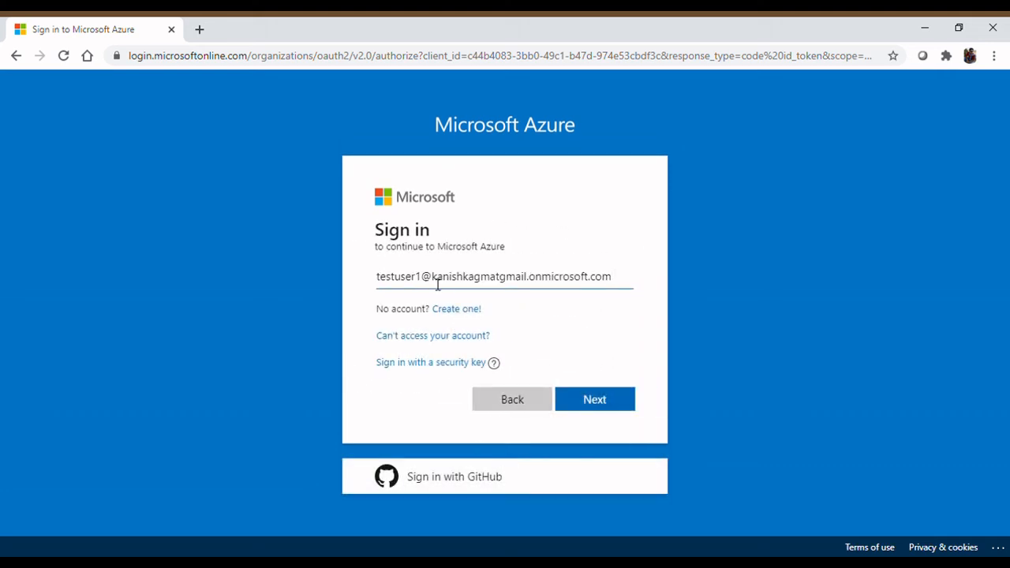
{"action": "left_click", "coordinate": [595, 400]}
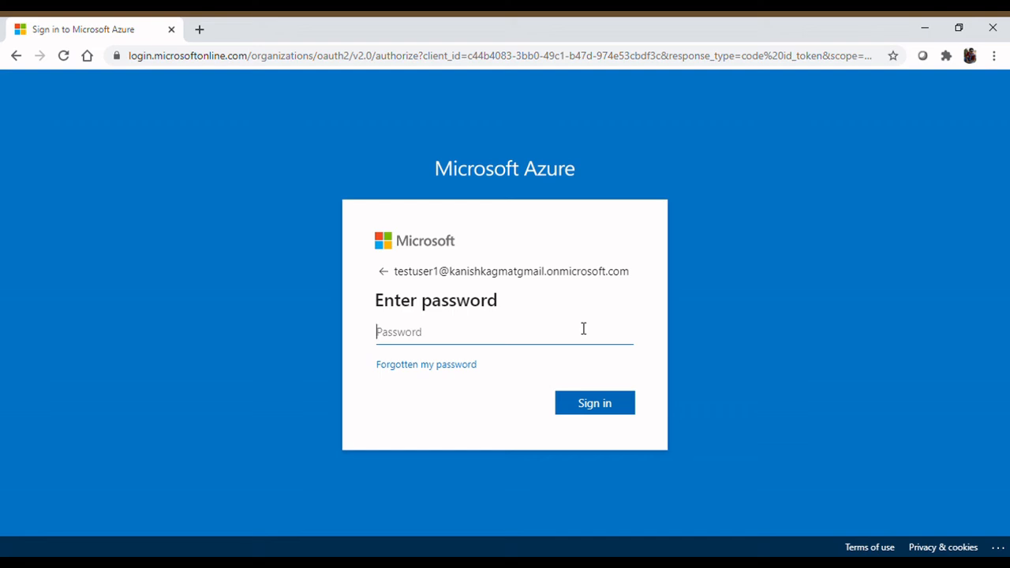
{"action": "type", "text": "*********"}
{"action": "key", "text": "Return"}
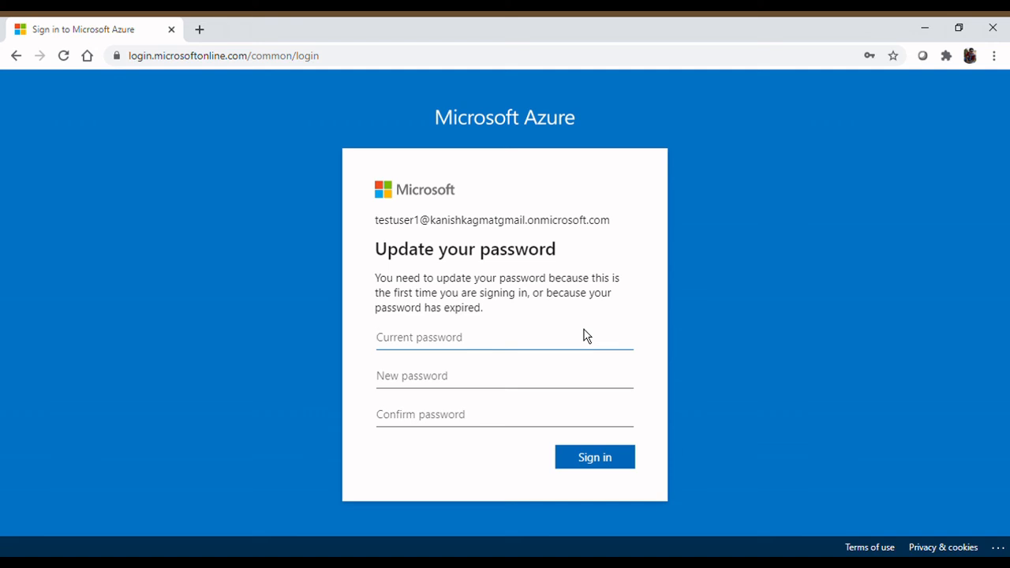
- Enter the current password, a new password and its confirmation, then submit
{"action": "type", "text": "*********"}
{"action": "key", "text": "Tab"}
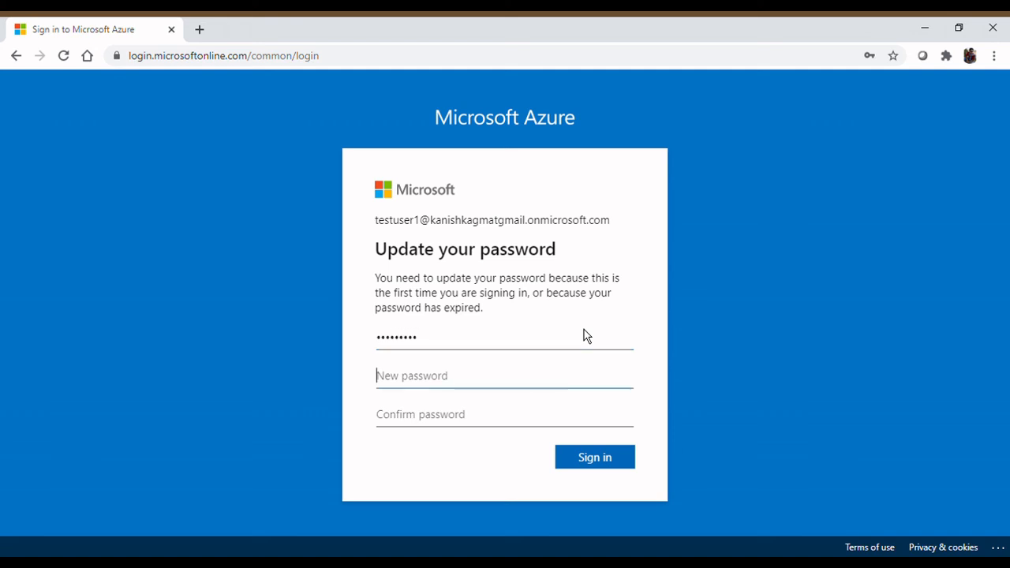
{"action": "type", "text": "*****"}
{"action": "key", "text": "BackSpace"}
{"action": "key", "text": "BackSpace"}
{"action": "key", "text": "BackSpace"}
{"action": "key", "text": "BackSpace"}
{"action": "key", "text": "BackSpace"}
{"action": "type", "text": "*****"}
{"action": "type", "text": "••"}
{"action": "key", "text": "Tab"}
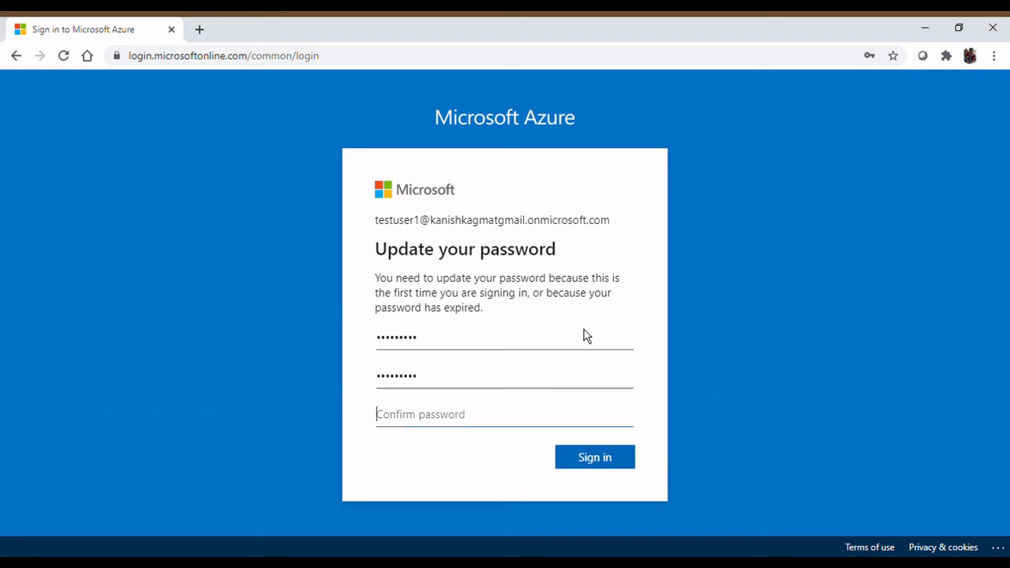
{"action": "type", "text": "••••••••••"}
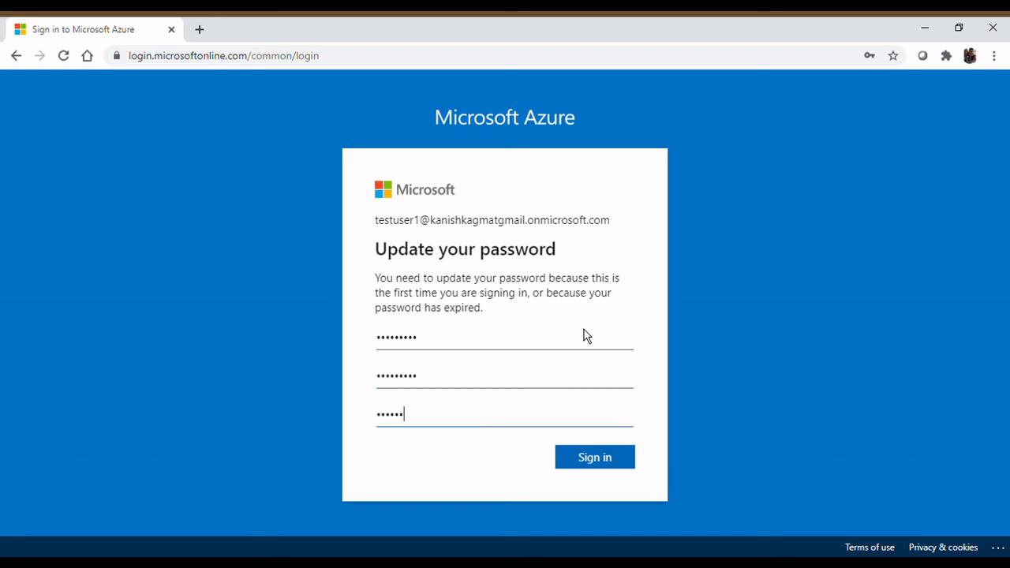
{"action": "left_click", "coordinate": [600, 455]}
- Retype the mismatched confirmation password and submit to sign in
{"action": "key", "text": "ctrl+a"}
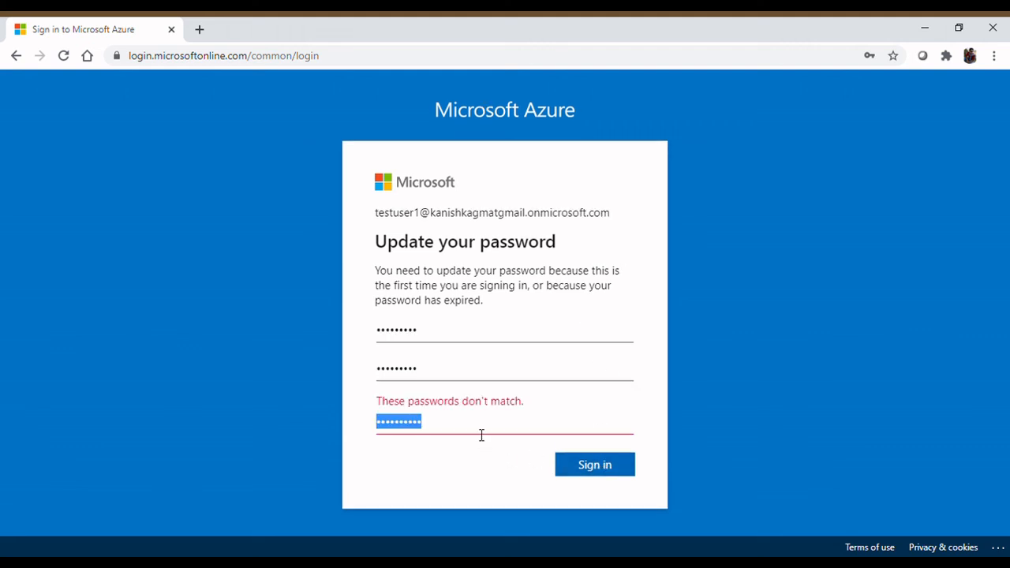
{"action": "type", "text": "•••••"}
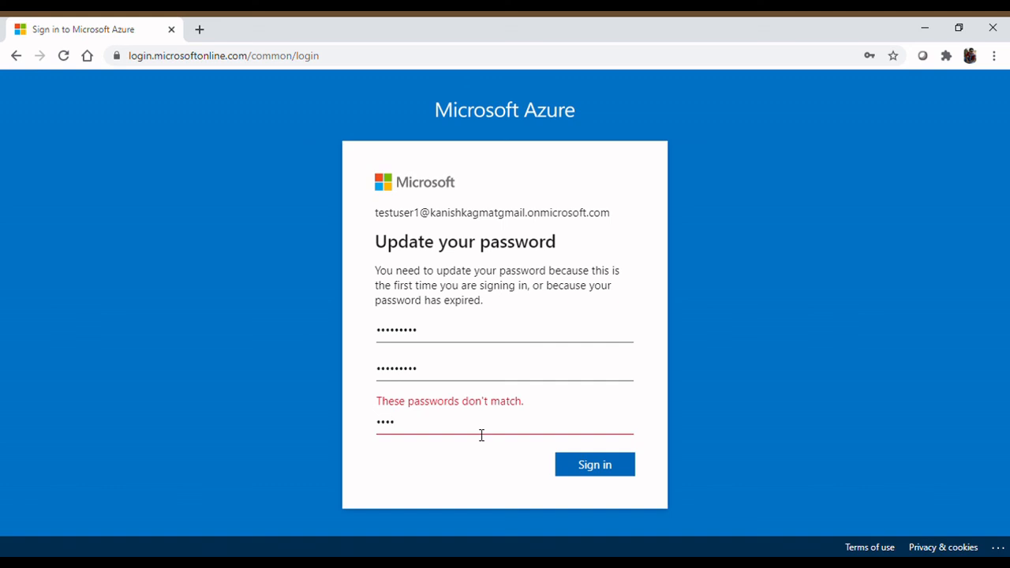
{"action": "type", "text": "••••"}
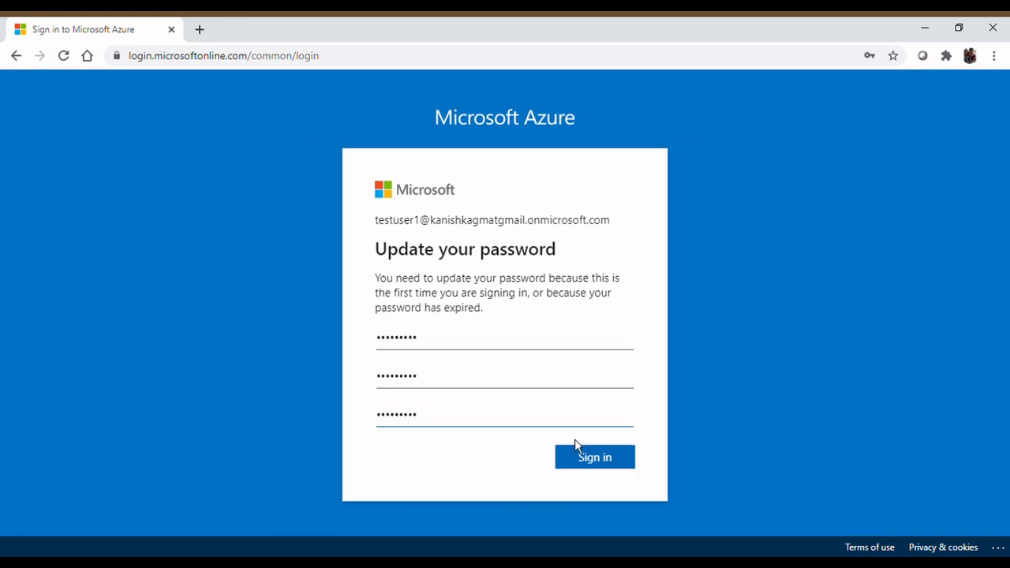
{"action": "left_click", "coordinate": [596, 464]}
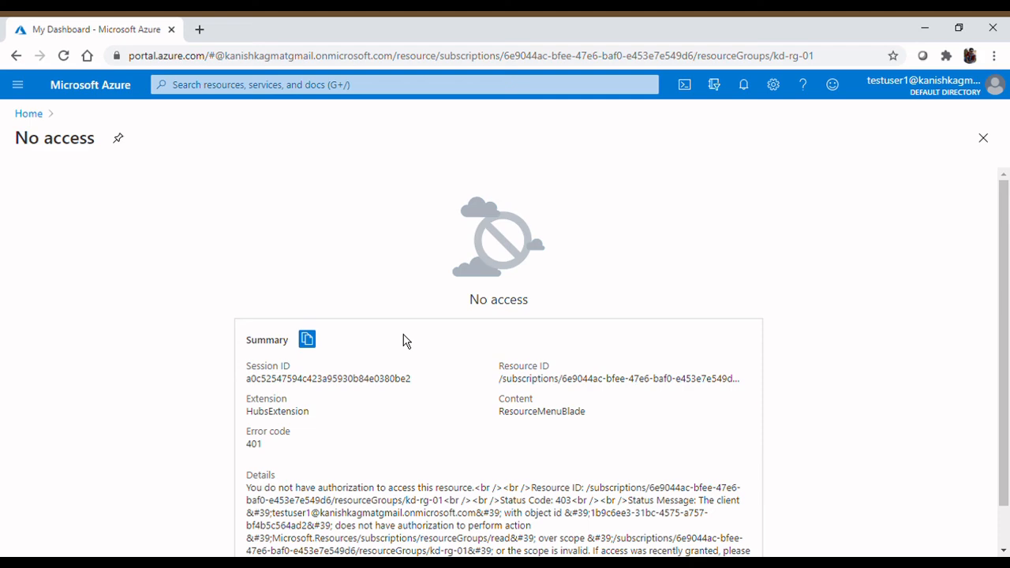
- Leave the No access page for the Azure Home page and browse its services and tools
{"action": "left_click", "coordinate": [28, 113]}
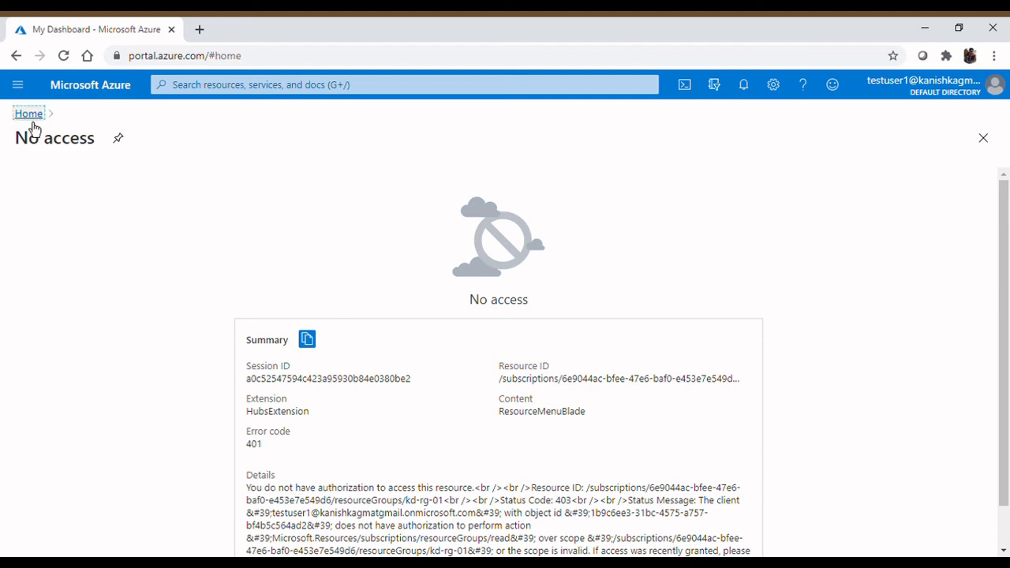
{"action": "scroll", "coordinate": [110, 213], "scroll_direction": "down", "scroll_amount": 2}
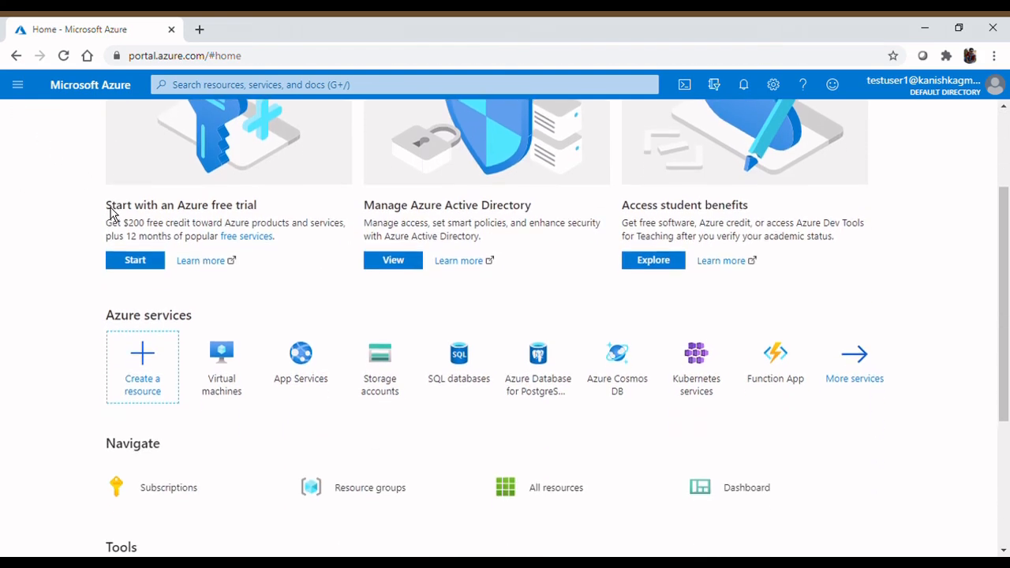
{"action": "scroll", "coordinate": [111, 207], "scroll_direction": "down", "scroll_amount": 3}
{"action": "scroll", "coordinate": [110, 206], "scroll_direction": "up", "scroll_amount": 5}
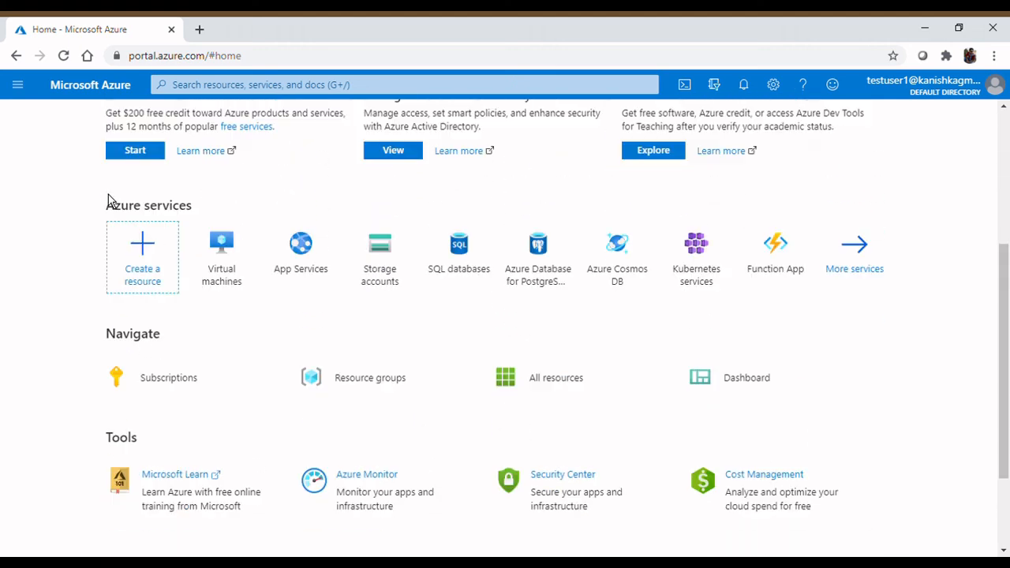